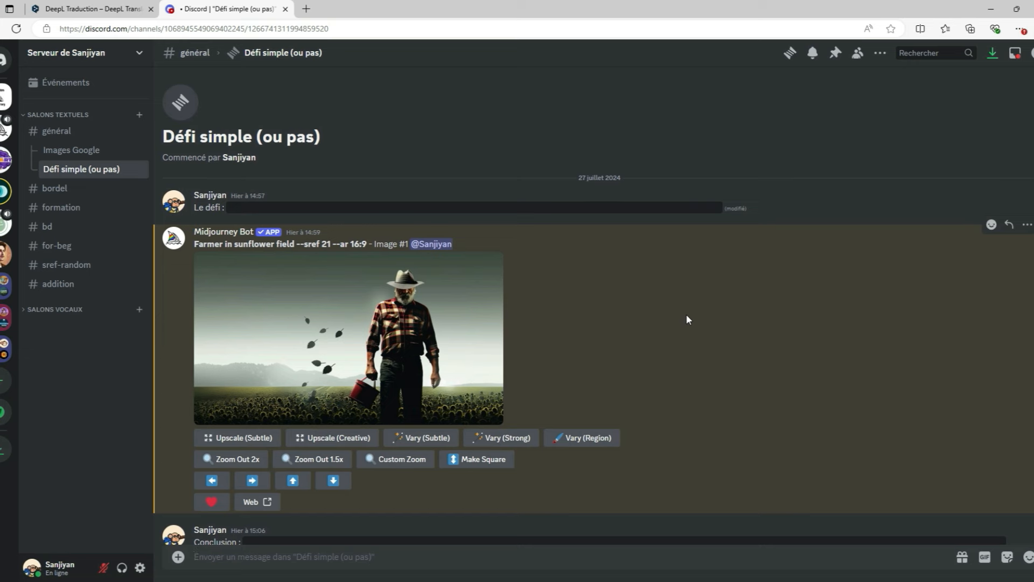
Step: Reveal the hidden challenge text, read its straw-hat and leaf-removal requirements, and examine the enlarged farmer image
click(278, 209)
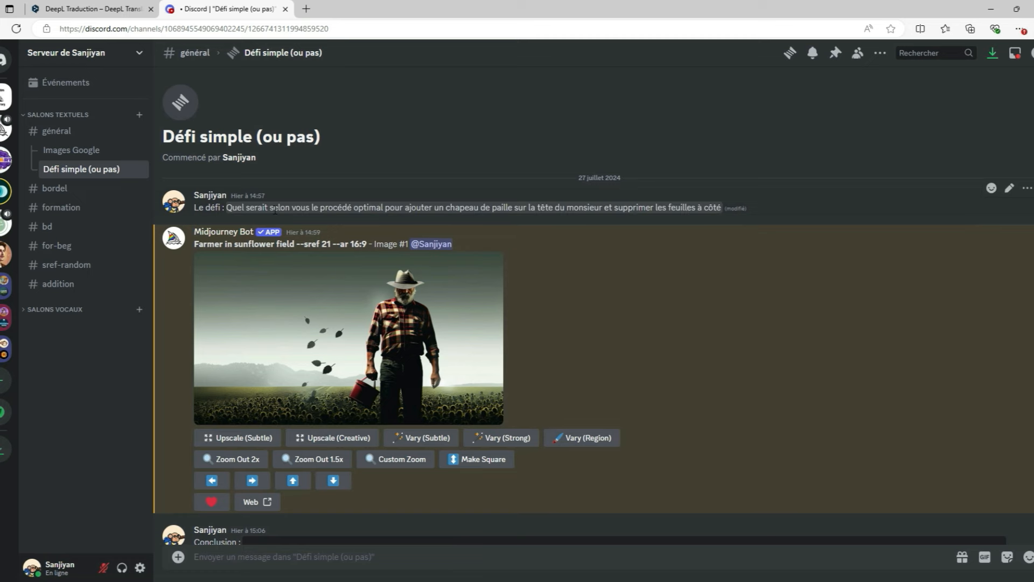
click(284, 311)
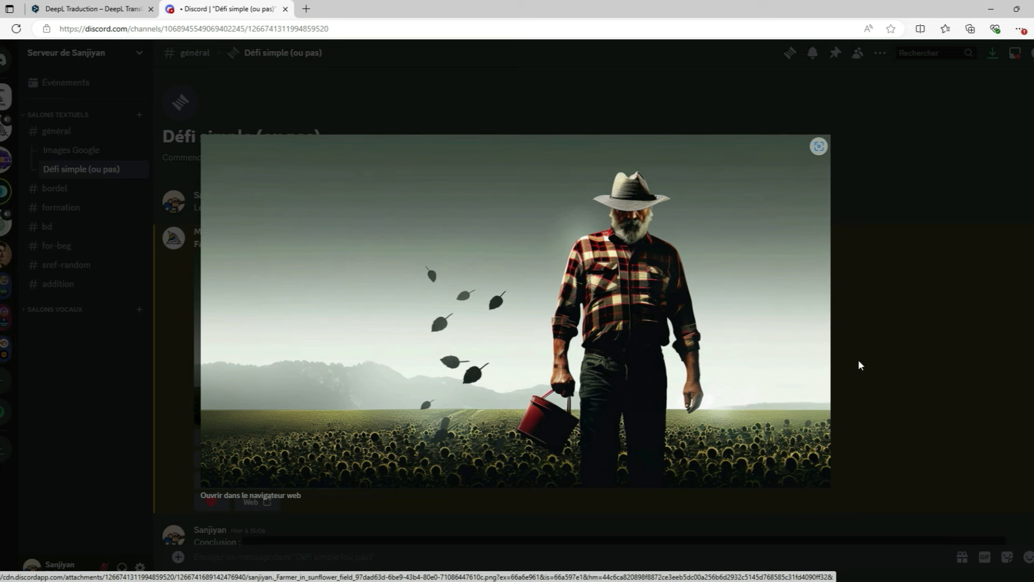
click(894, 352)
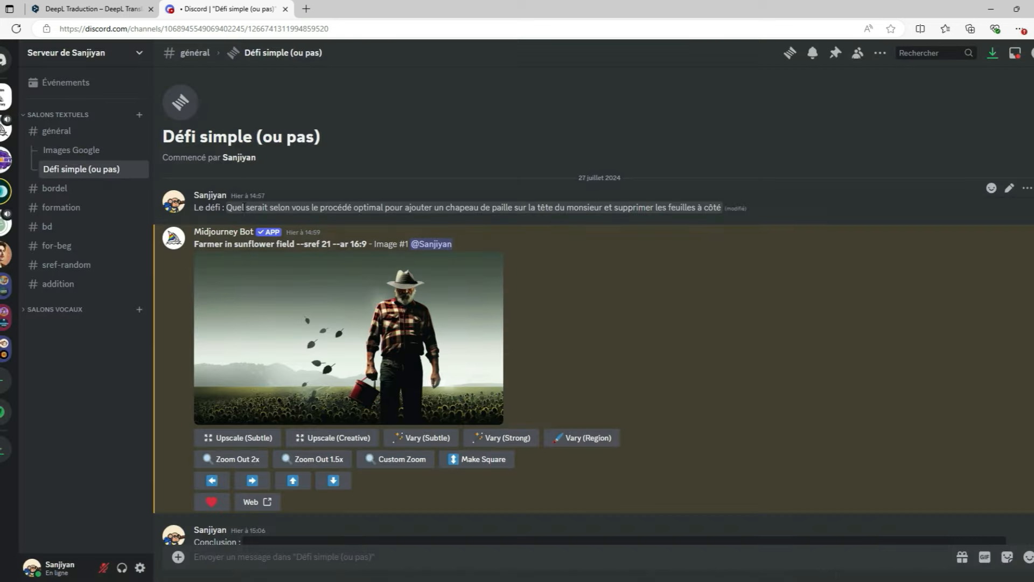
double_click(368, 207)
click(473, 209)
drag(615, 208, 722, 208)
click(430, 360)
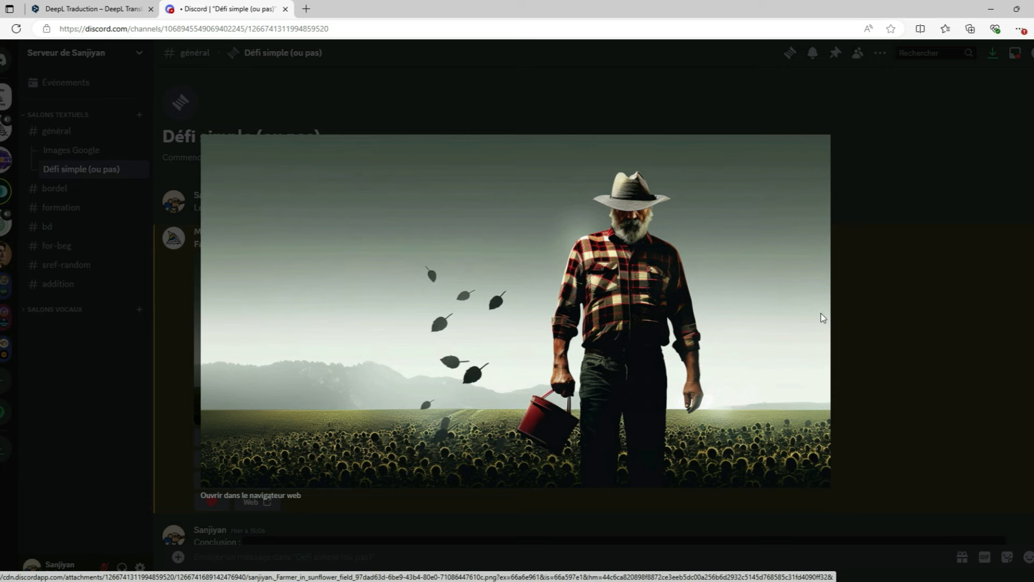
click(880, 330)
double_click(367, 208)
click(387, 209)
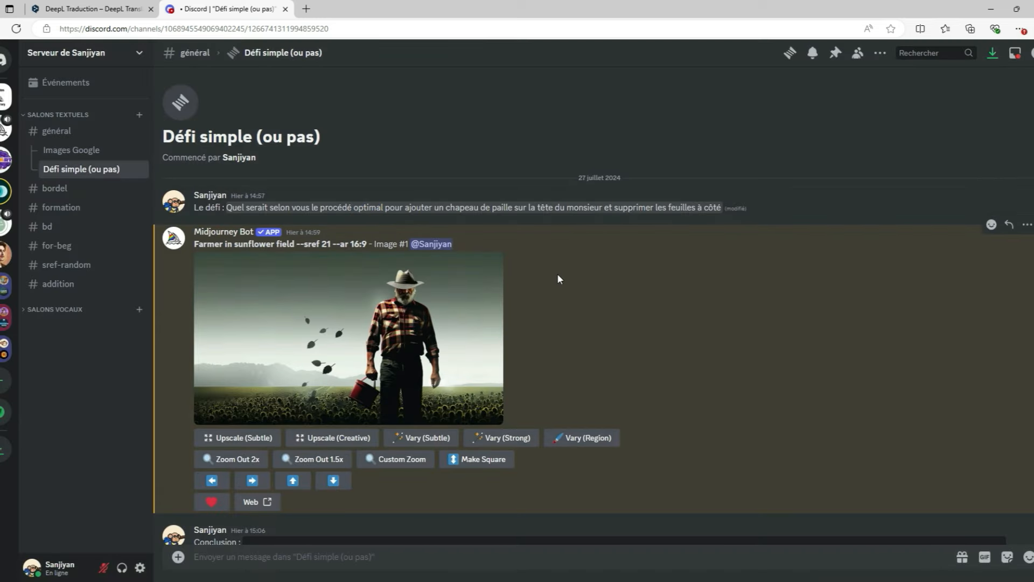
drag(469, 208, 702, 209)
click(702, 312)
scroll(649, 316, down, 2)
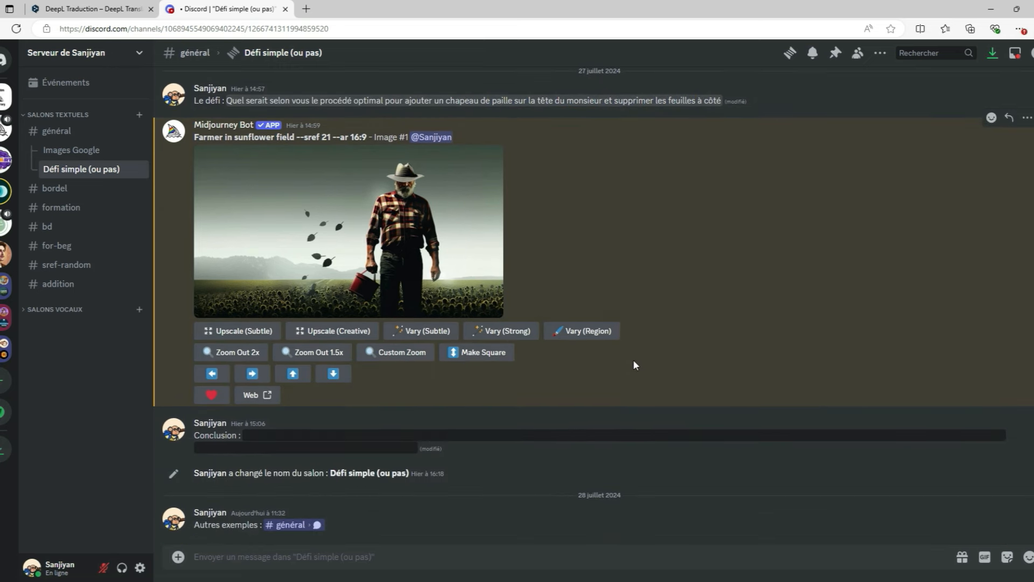
Step: Run Vary (Region) on the farmer image with a rectangle over the hat and the prompt "A man wearing a straw hat on his head"
click(591, 332)
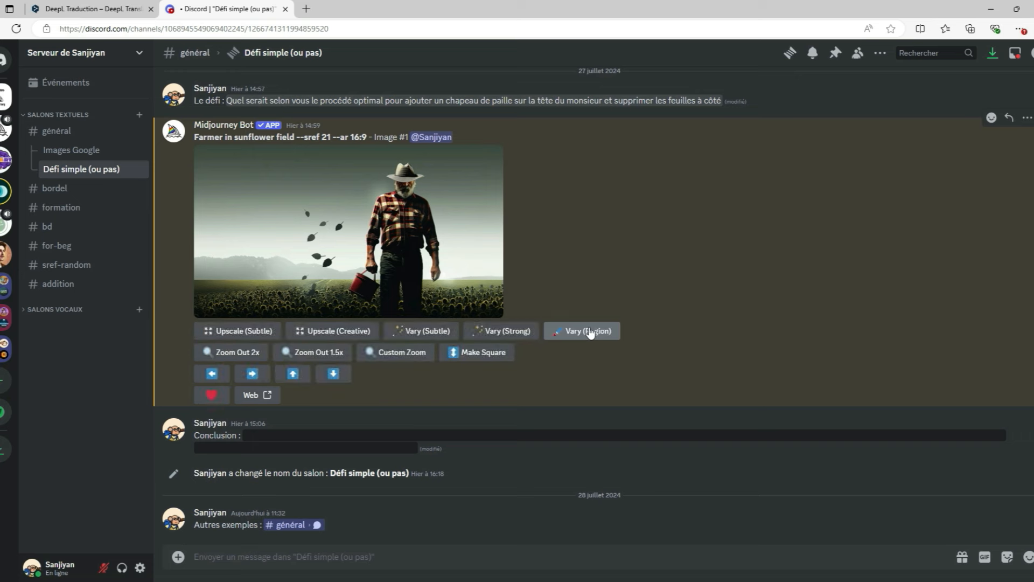
click(590, 334)
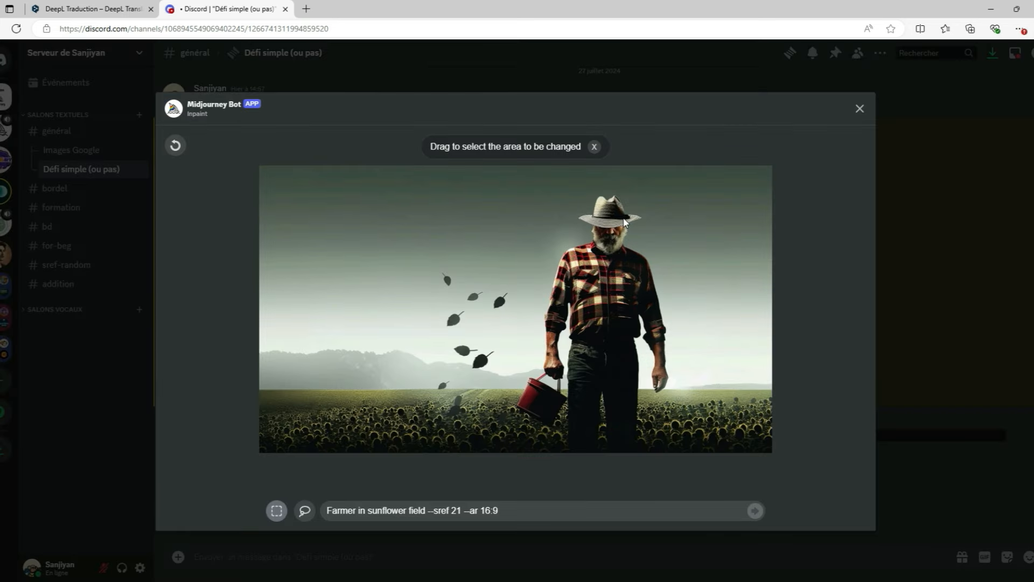
drag(564, 232, 656, 192)
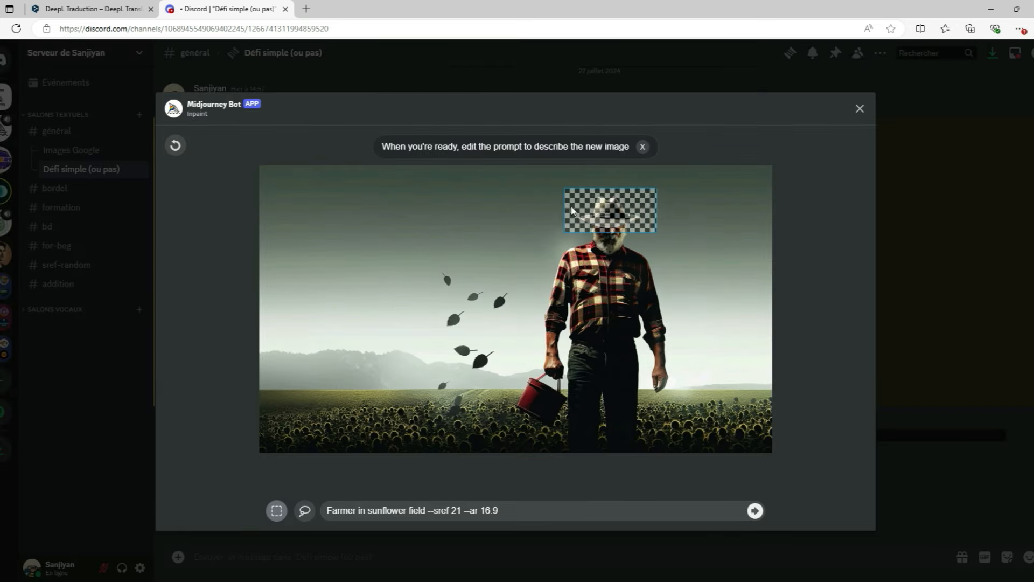
triple_click(456, 509)
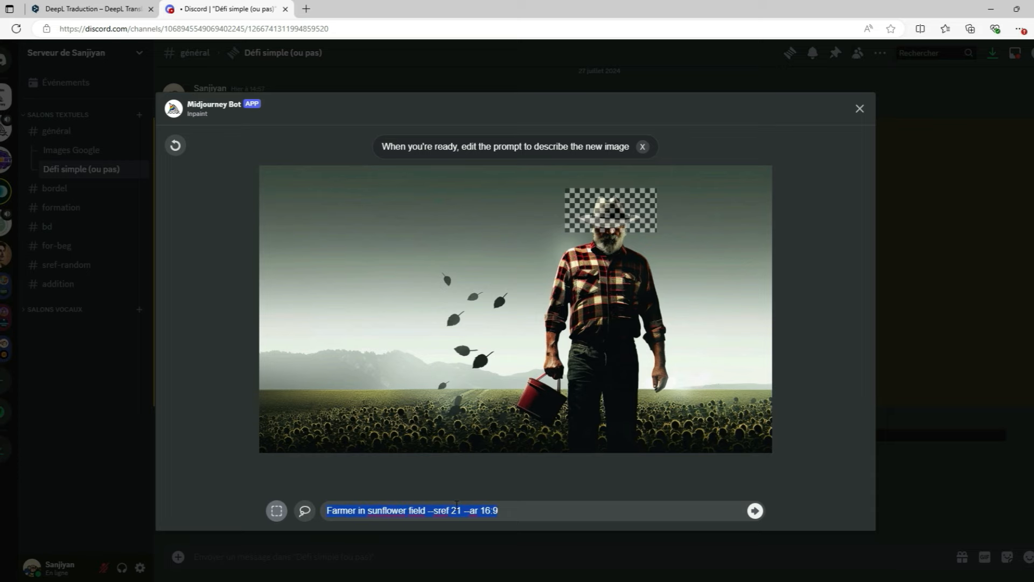
text(A man wearing a straw hat on his head)
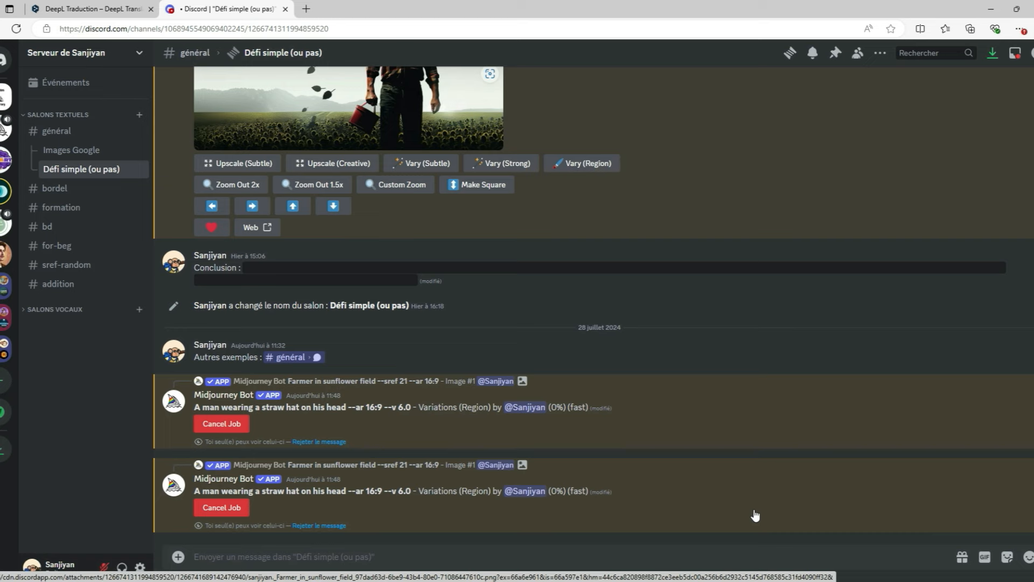
Step: Inspect the enlarged grid of straw-hat variations and upscale the third image
scroll(754, 471, up, 4)
scroll(754, 463, down, 4)
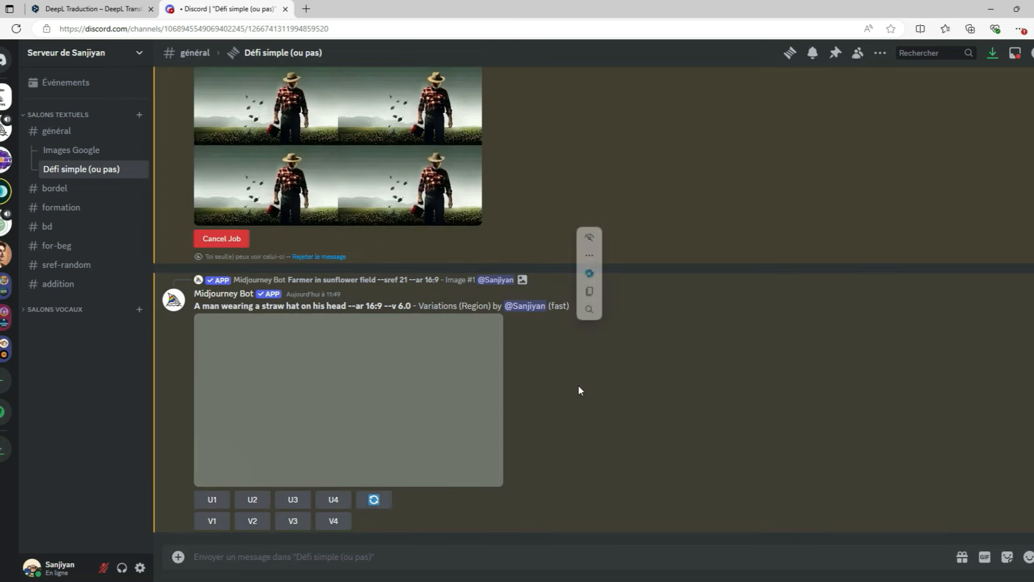
click(424, 389)
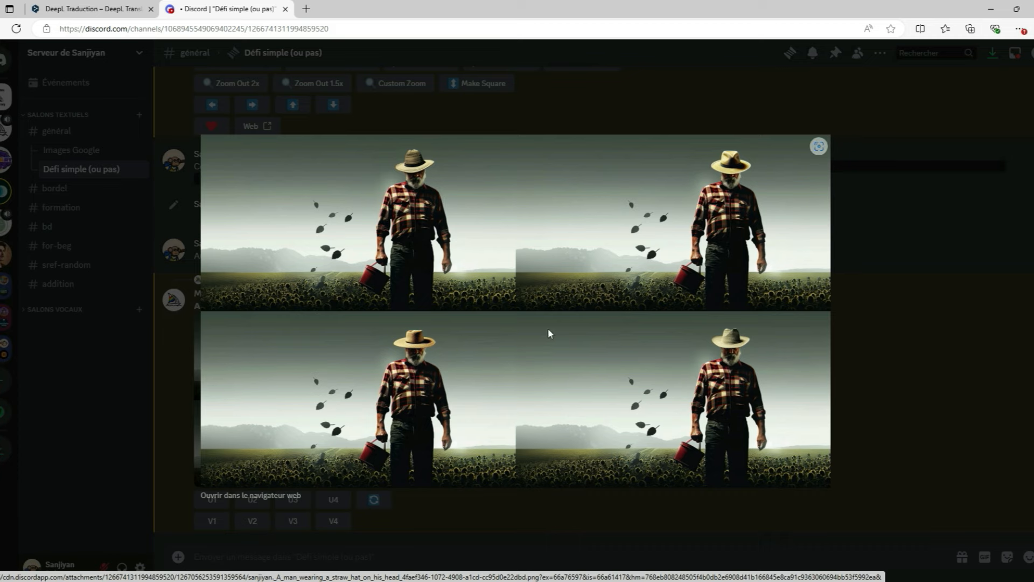
click(873, 411)
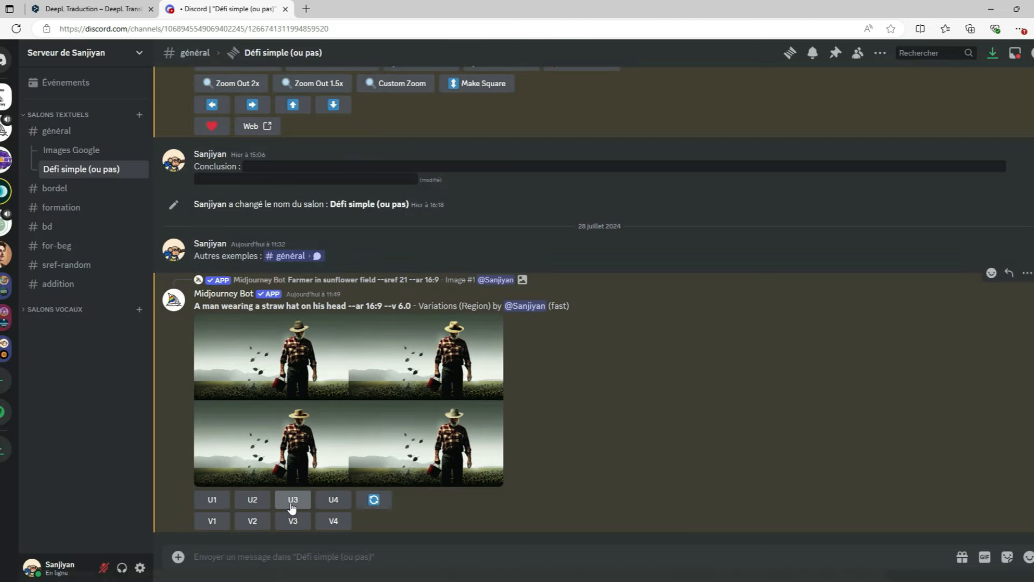
click(292, 500)
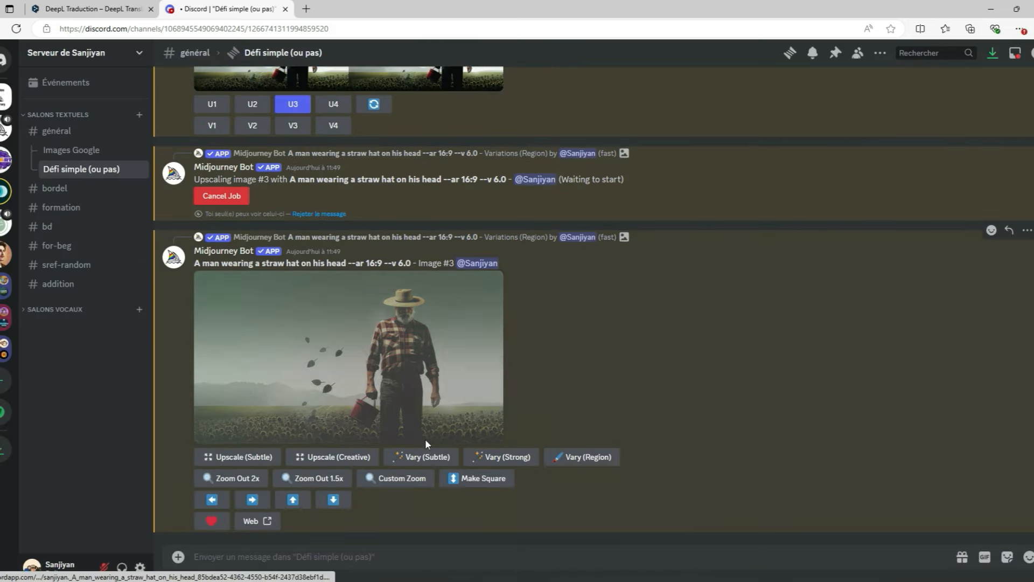
Step: Open Vary (Region) on the upscaled straw-hat image and mask all the falling leaves with rectangular selections
click(572, 459)
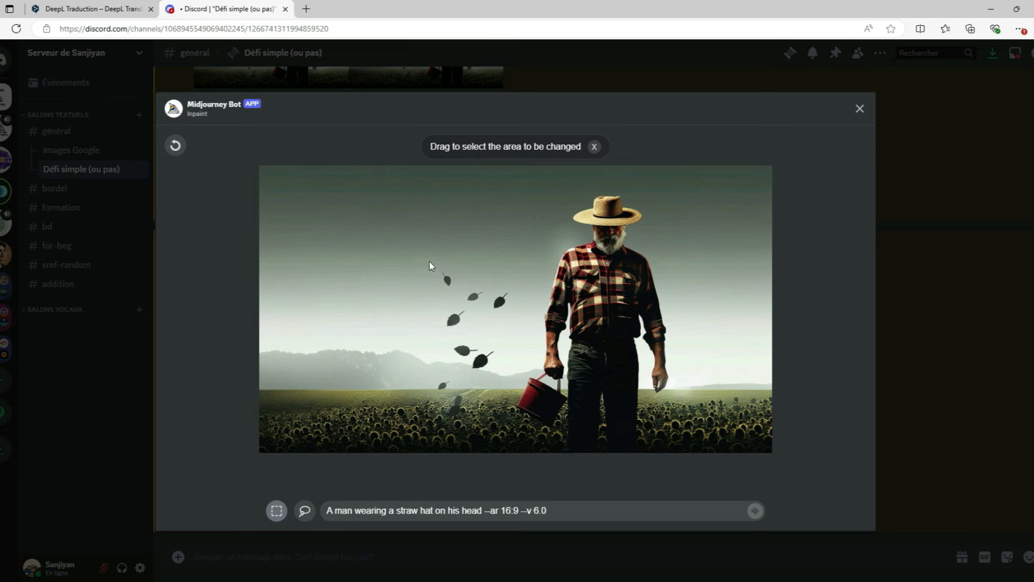
drag(425, 261, 464, 292)
drag(466, 284, 489, 305)
drag(489, 282, 515, 313)
drag(434, 299, 504, 373)
drag(434, 378, 456, 393)
drag(466, 393, 442, 422)
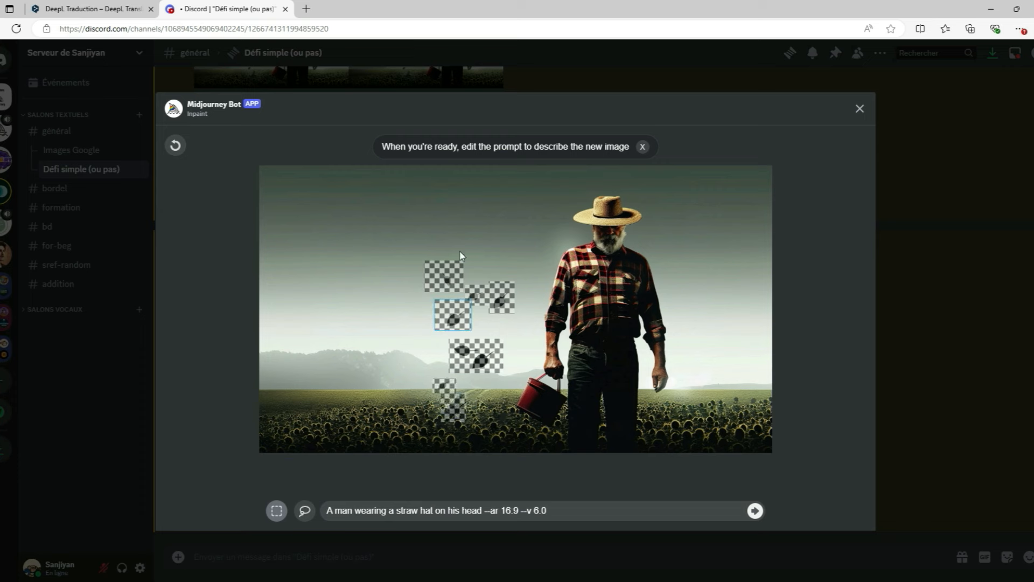
Step: Submit the leaf-region variation with the prompt replaced by "empty" and inspect the enlarged result grid
click(461, 511)
key(ctrl+a)
text(empty)
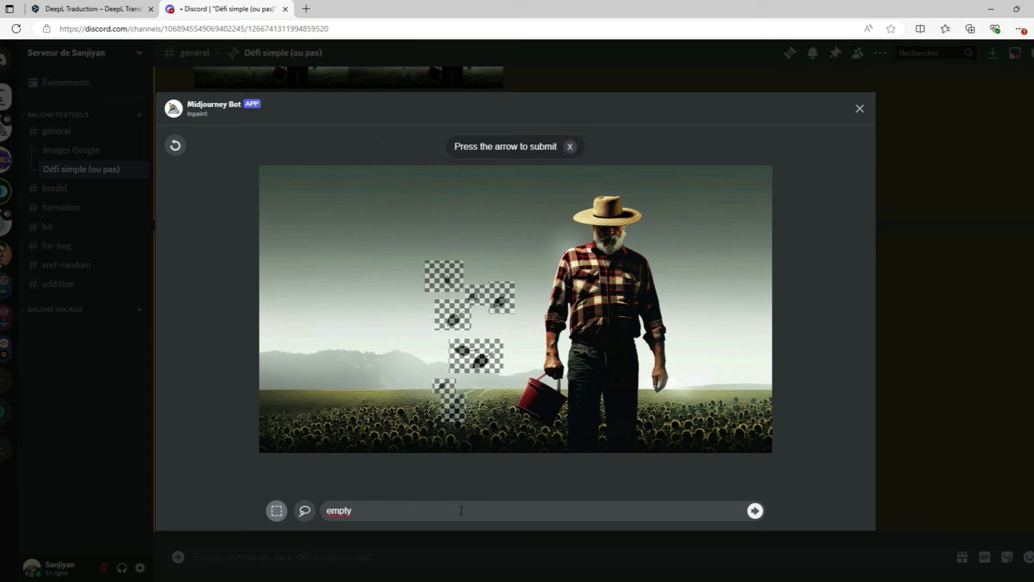
key(Return)
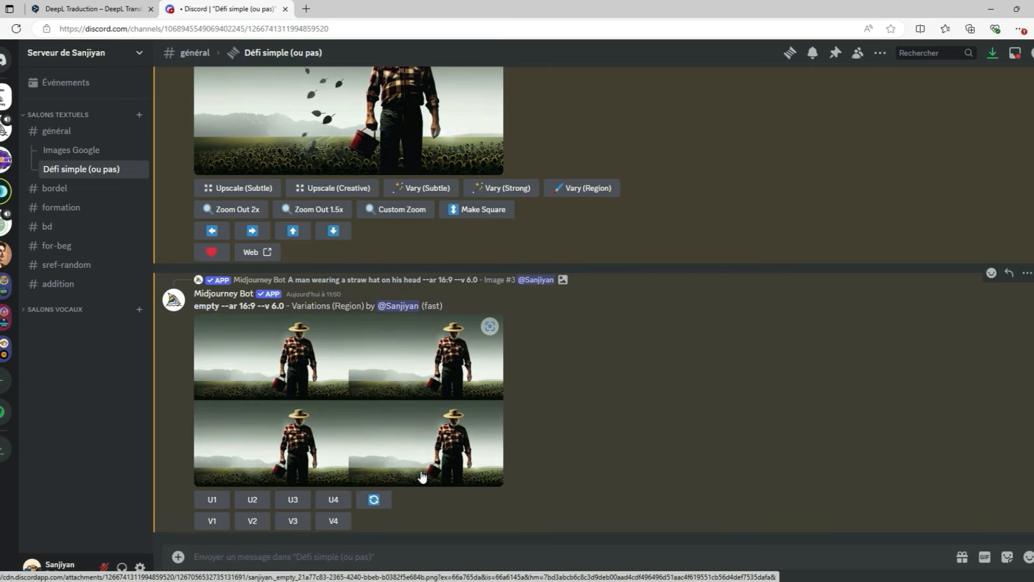
click(422, 475)
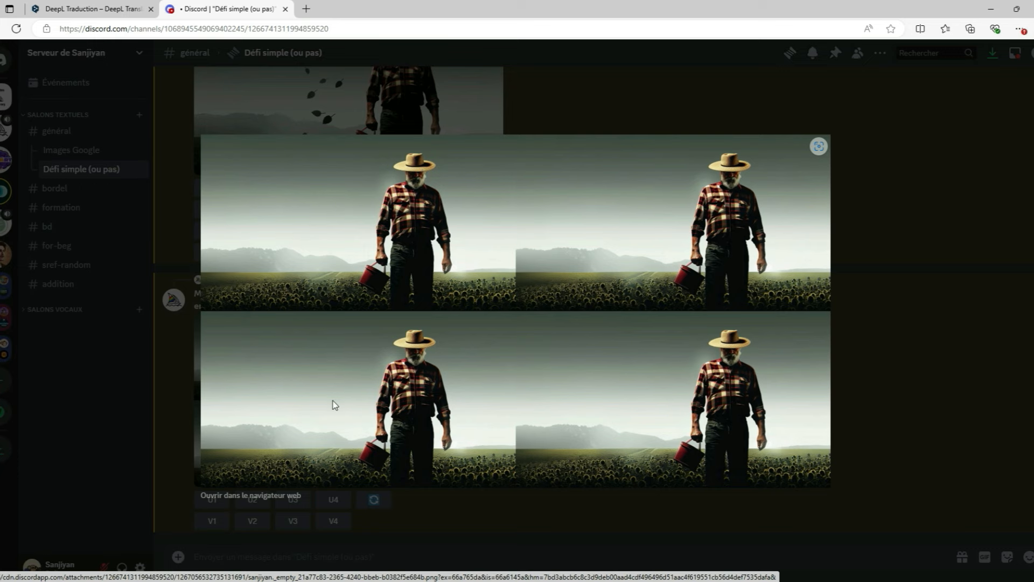
key(Escape)
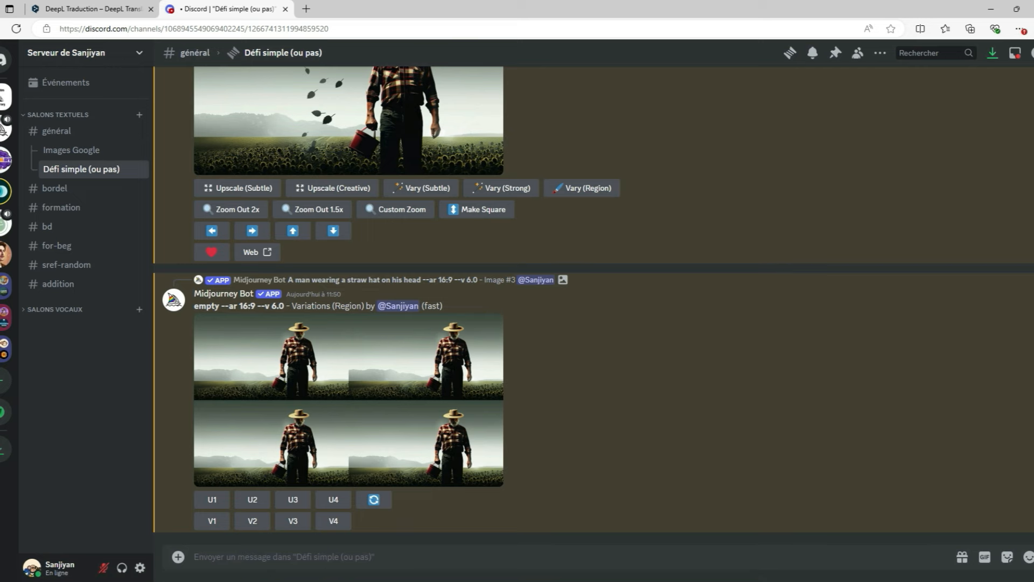
Step: Add all the leaves to the hat mask on the original farmer image, submit the Vary (Region) job with the straw-hat prompt, and inspect the enlarged grid
scroll(716, 333, up, 15)
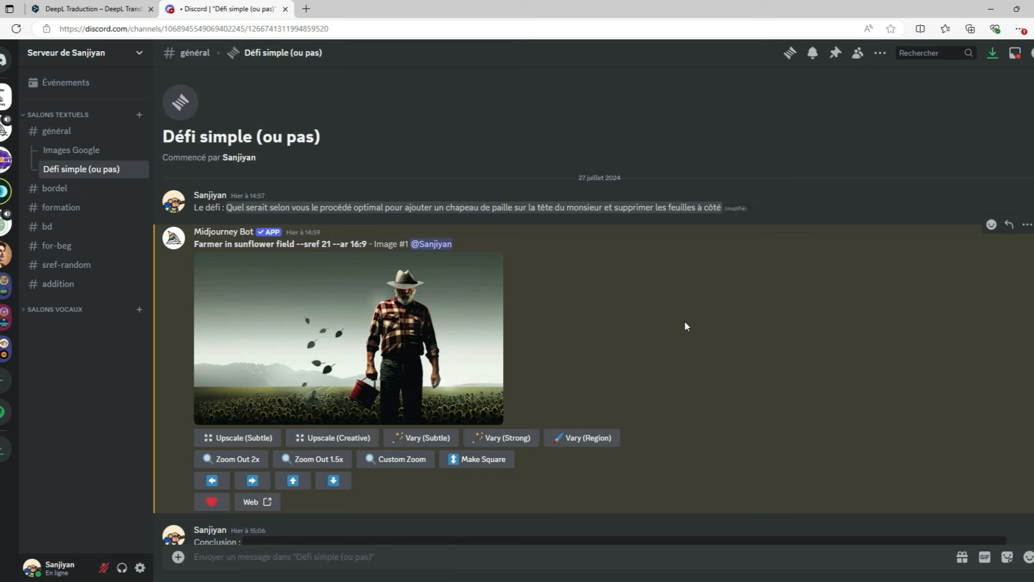
click(596, 438)
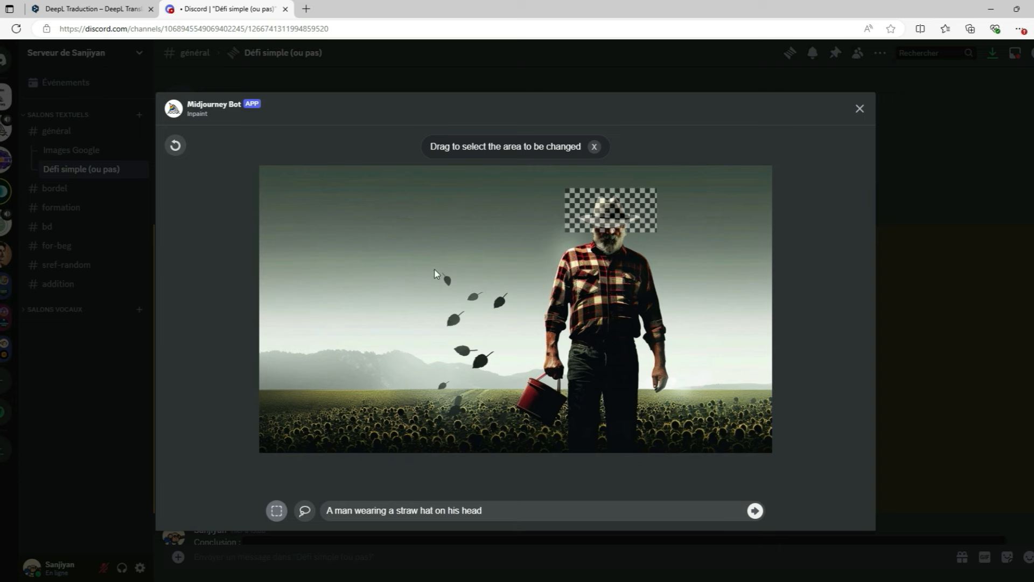
mouse_move(458, 294)
mouse_down()
mouse_move(431, 264)
mouse_move(487, 307)
mouse_move(514, 313)
mouse_up()
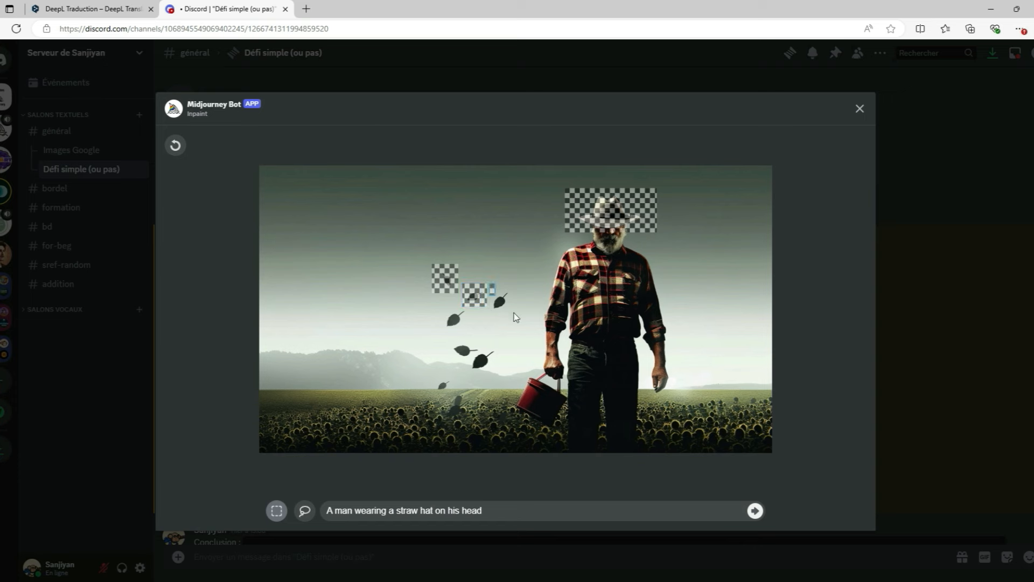
mouse_move(437, 309)
mouse_down()
mouse_move(466, 325)
mouse_move(500, 376)
mouse_up()
drag(433, 377, 446, 420)
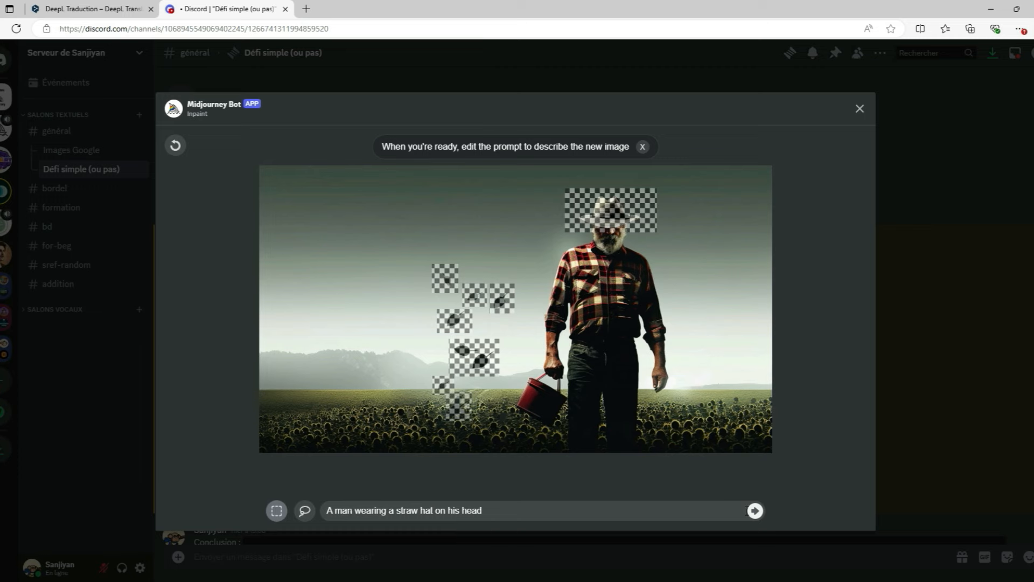
click(755, 511)
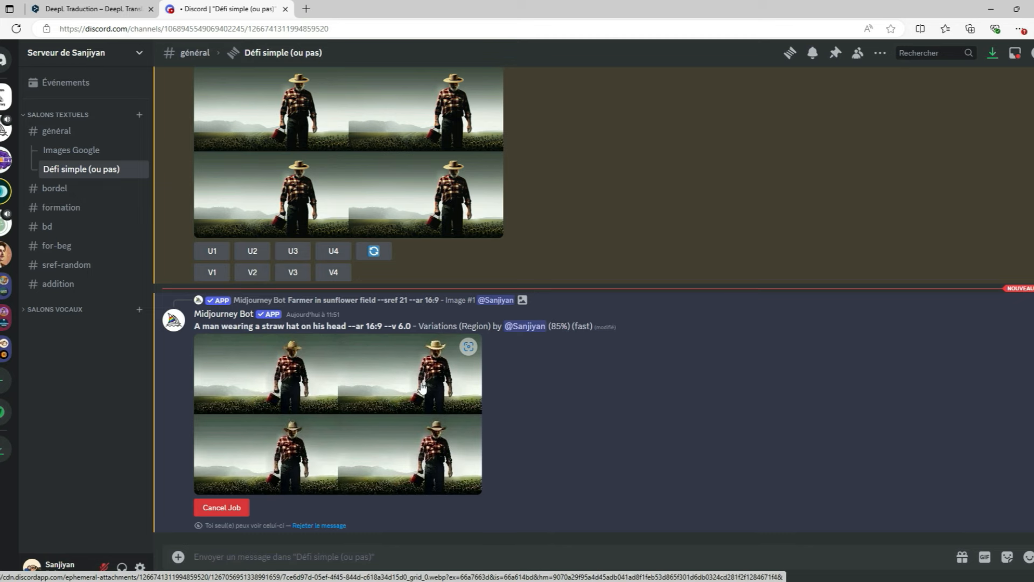
click(455, 416)
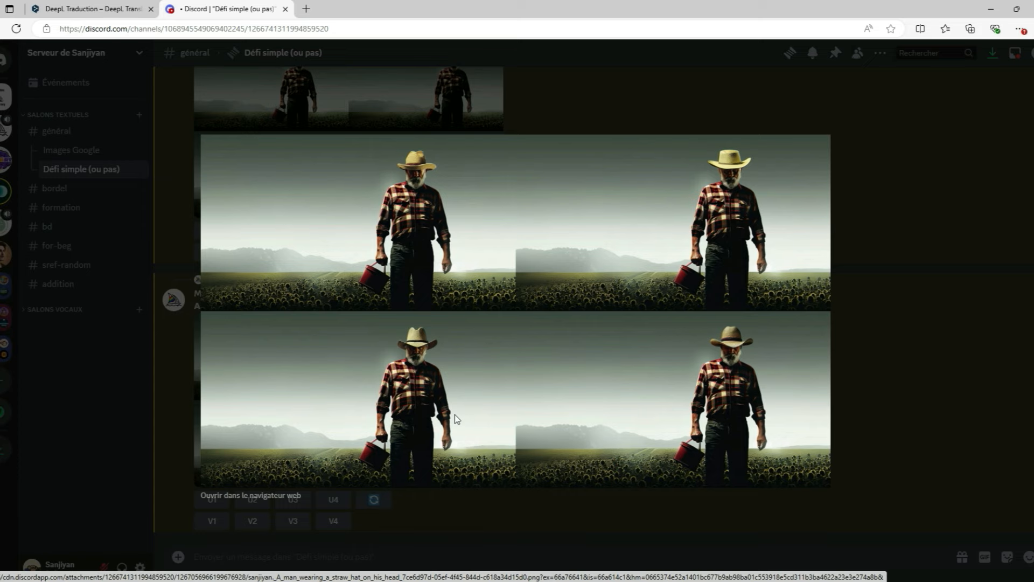
click(913, 456)
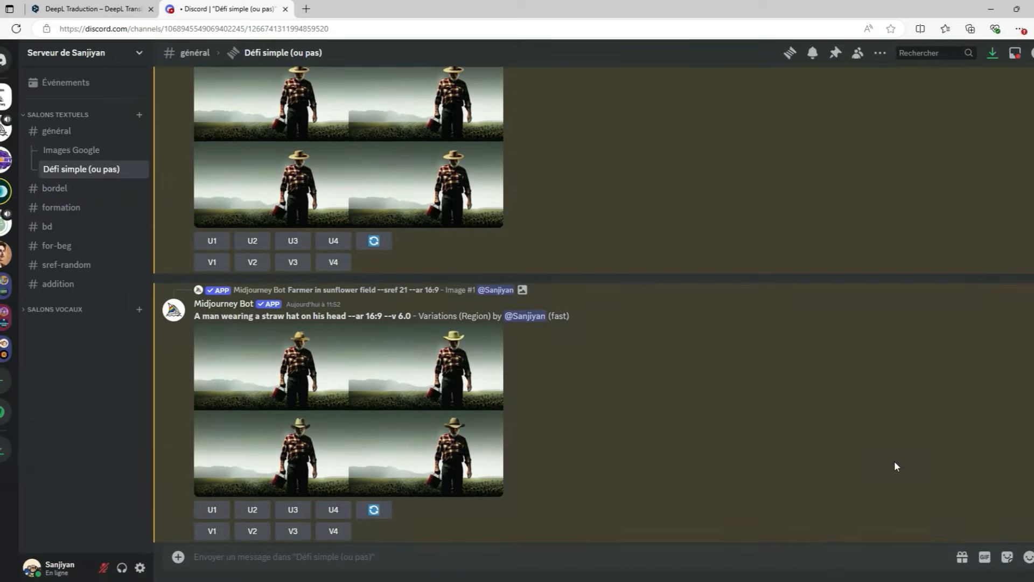
Step: Reveal the hidden conclusion message under the original farmer image and examine the enlarged original for comparison
scroll(848, 447, up, 10)
scroll(842, 442, down, 3)
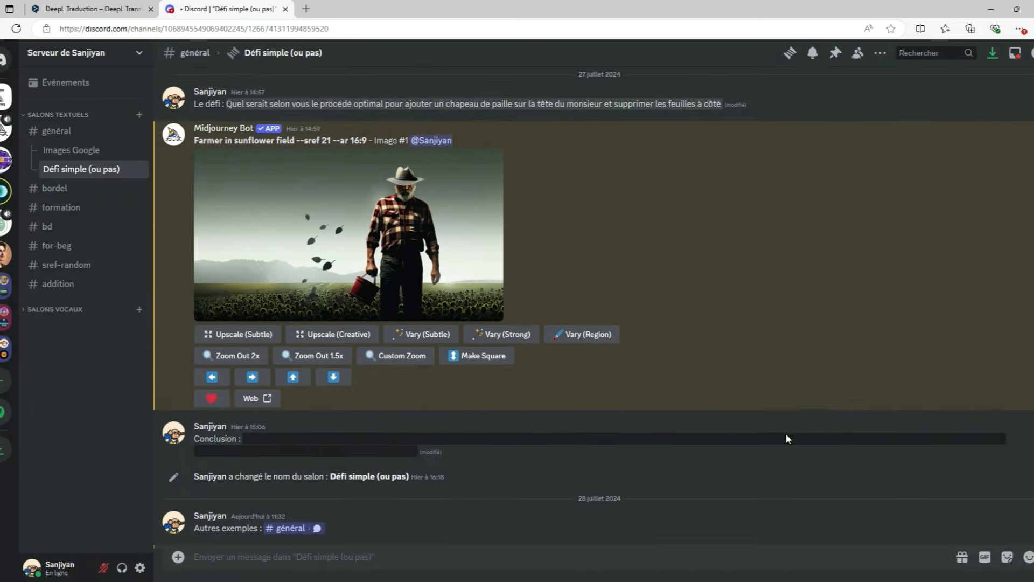
click(415, 402)
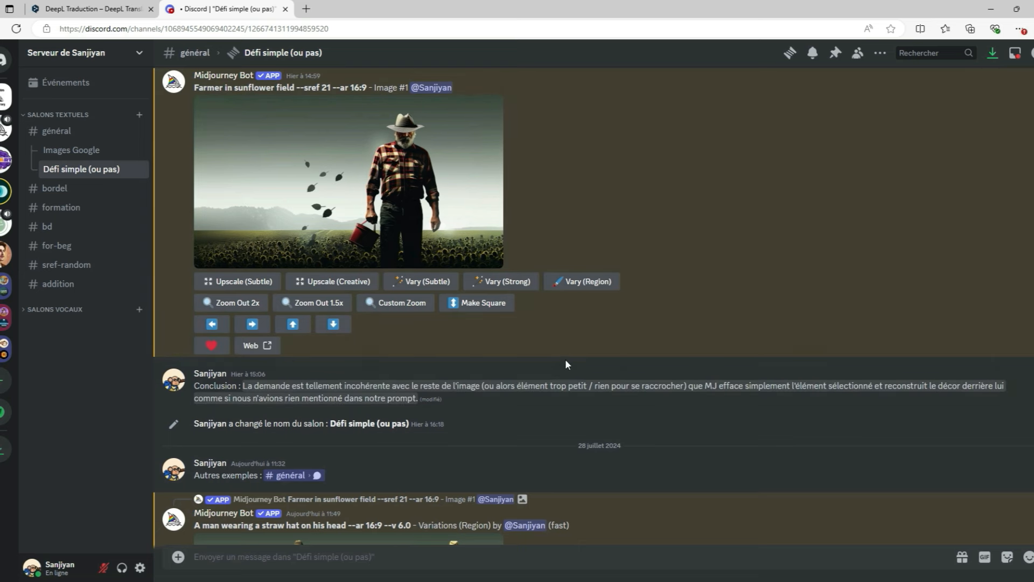
scroll(323, 280, up, 1)
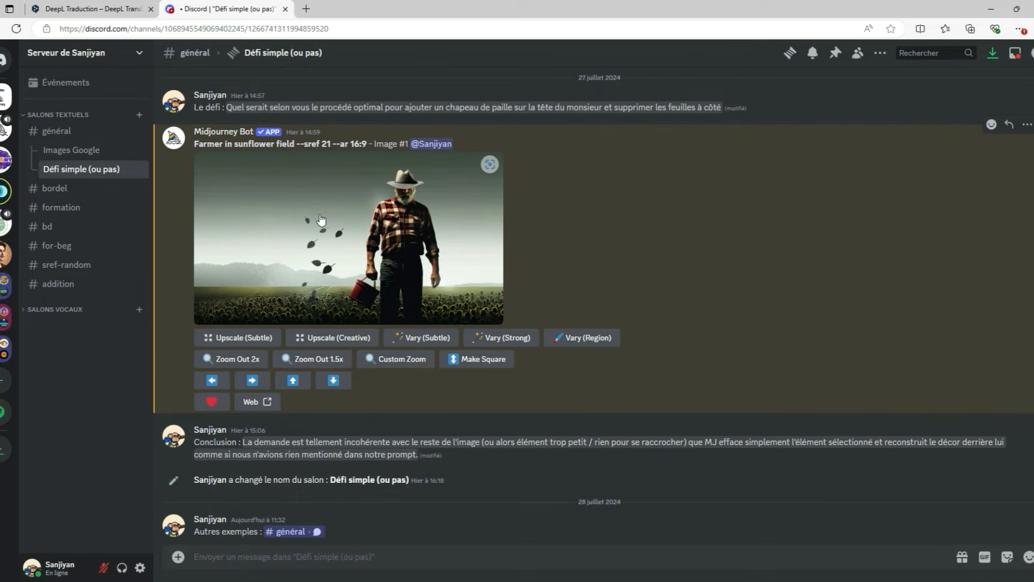
click(327, 244)
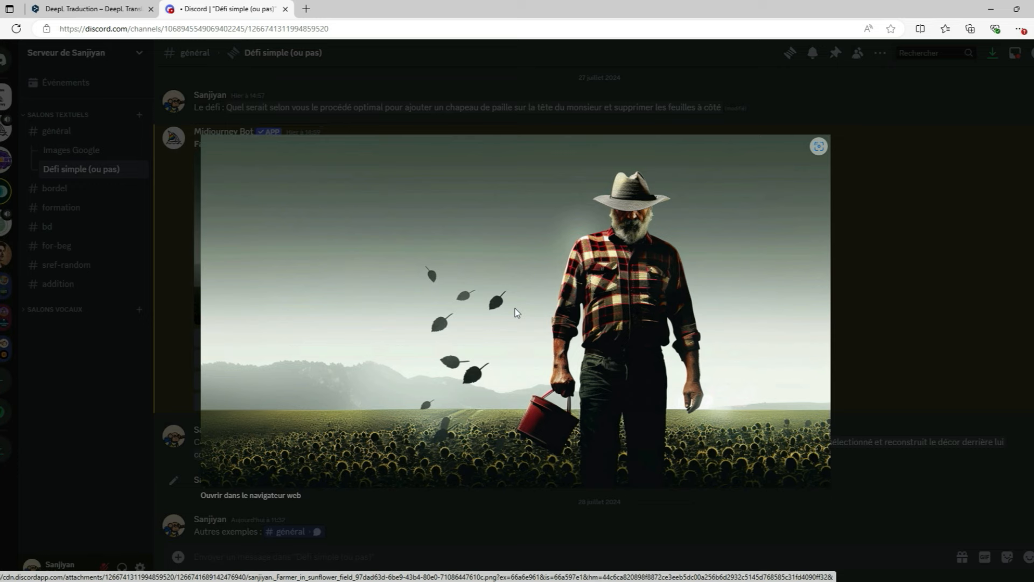
click(942, 323)
Step: Reopen Vary (Region) on the original farmer image and add the red bucket to the mask with the lasso
click(578, 341)
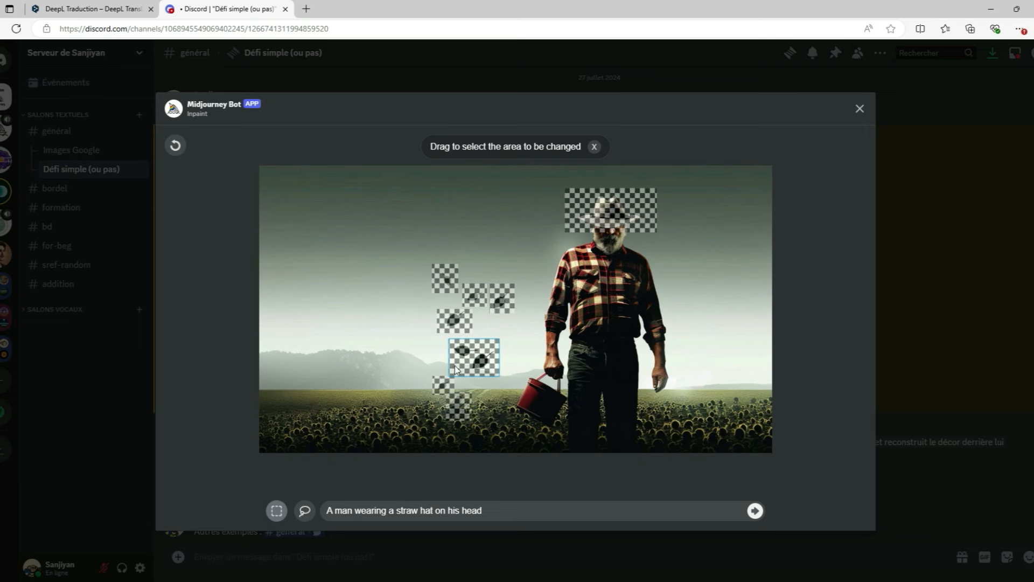
click(305, 512)
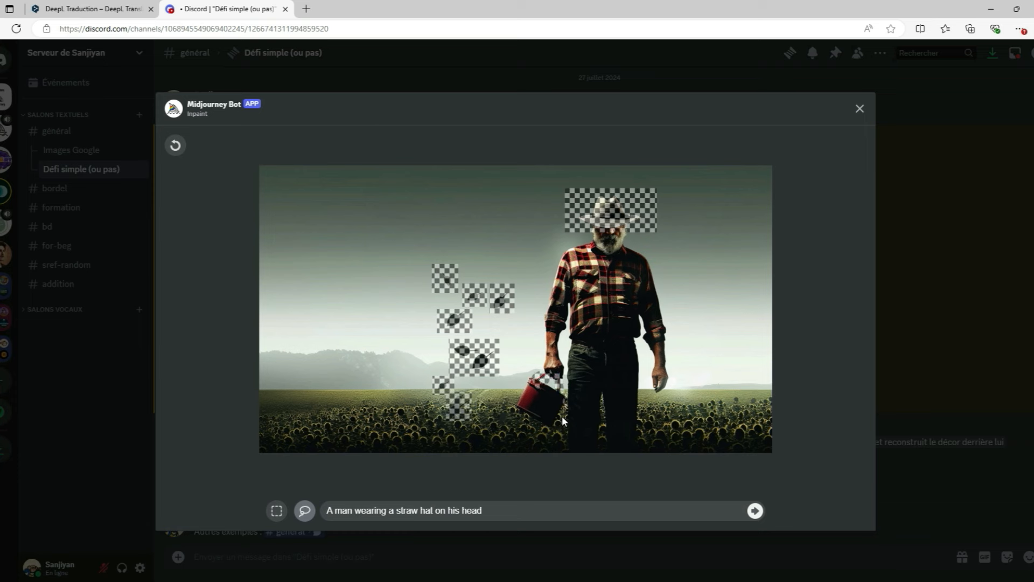
mouse_move(515, 415)
mouse_down()
mouse_move(523, 380)
mouse_move(570, 394)
mouse_up()
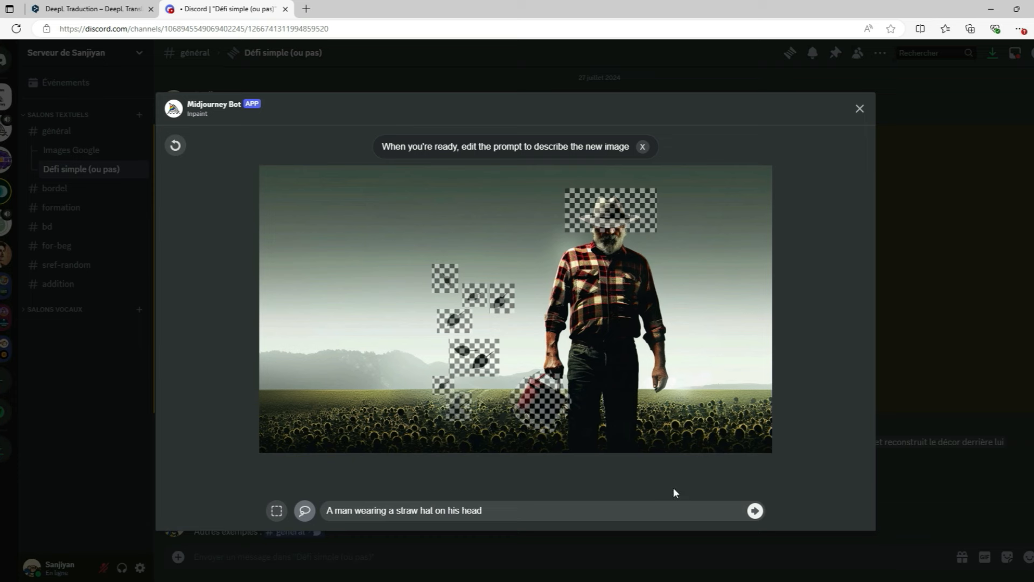
Step: Submit the Vary (Region) job for the masked hat, leaves and bucket with the straw-hat prompt and inspect the enlarged grid
click(755, 510)
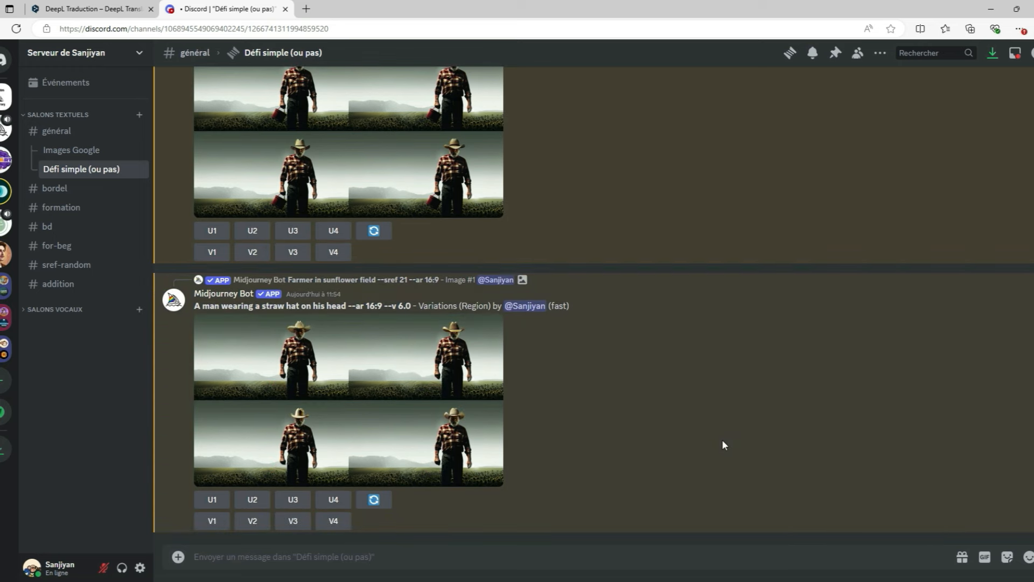
click(392, 370)
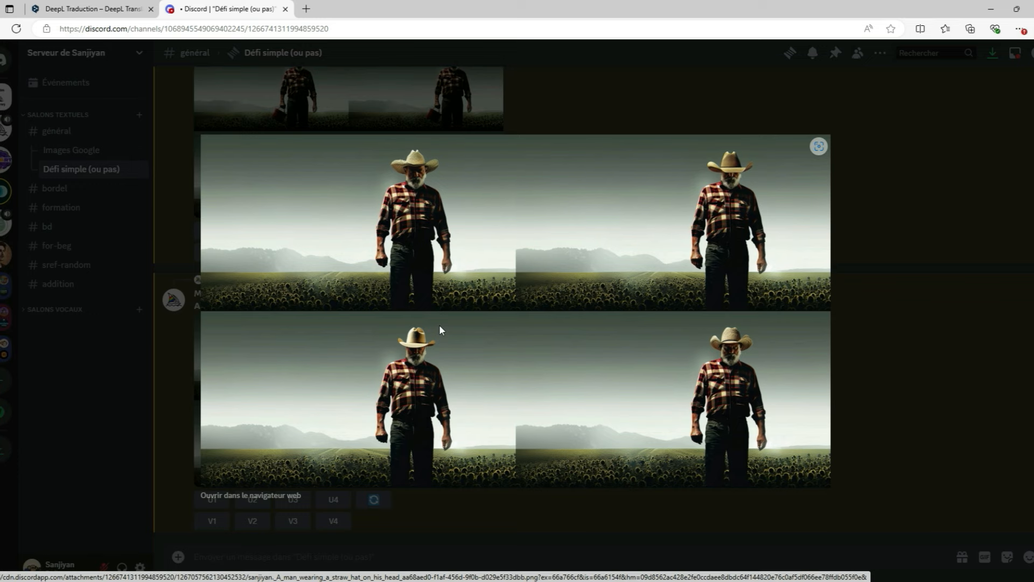
key(Escape)
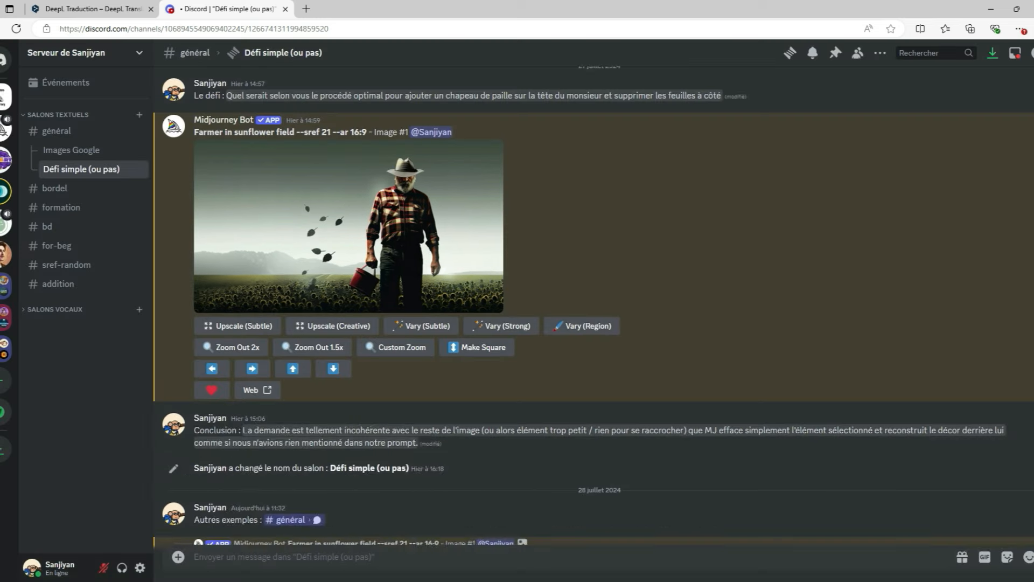
Step: Follow the link to the other examples in the général channel and examine the enlarged book cover mockup
scroll(648, 266, up, 3)
scroll(506, 361, down, 5)
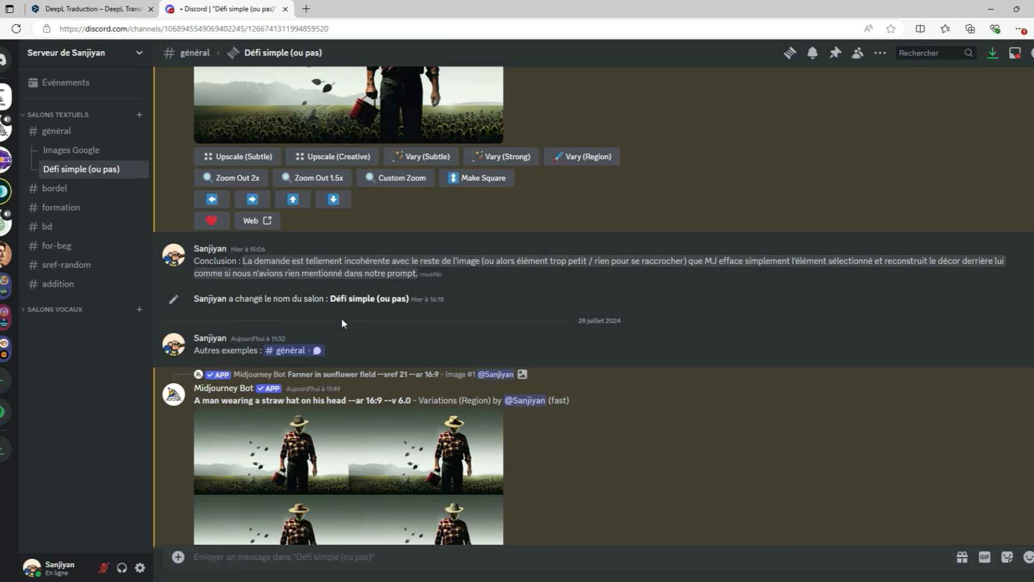
click(300, 350)
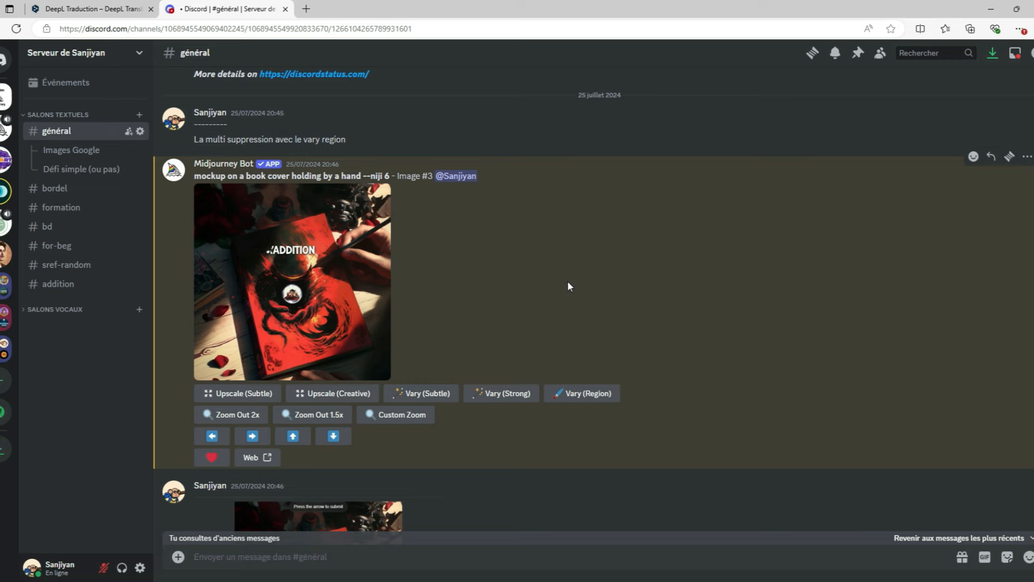
click(257, 201)
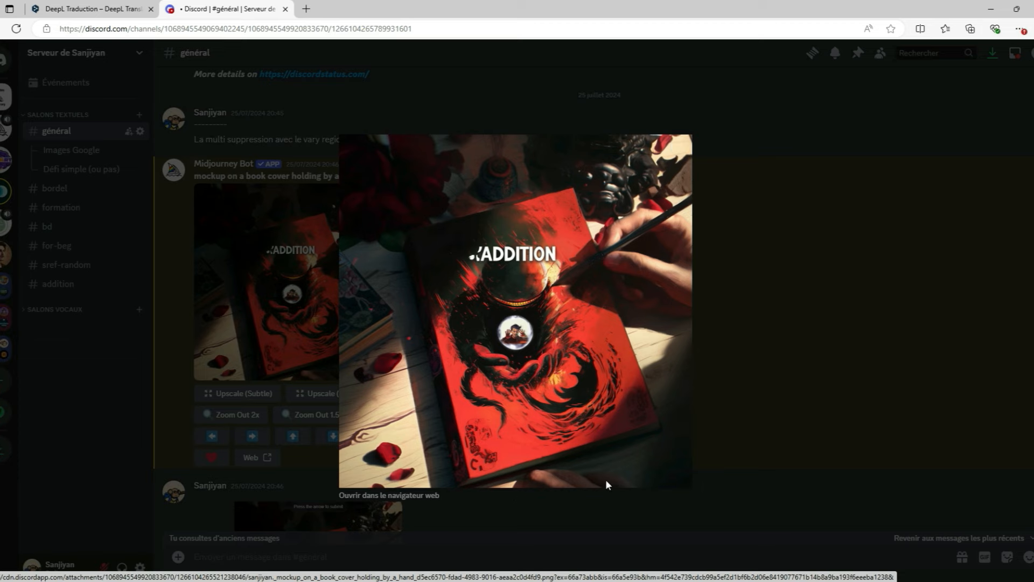
click(822, 441)
Step: Examine the book cover's masked-region screenshot with the prompt The letter "L" and the corrected cover, both enlarged
scroll(695, 380, down, 3)
click(383, 442)
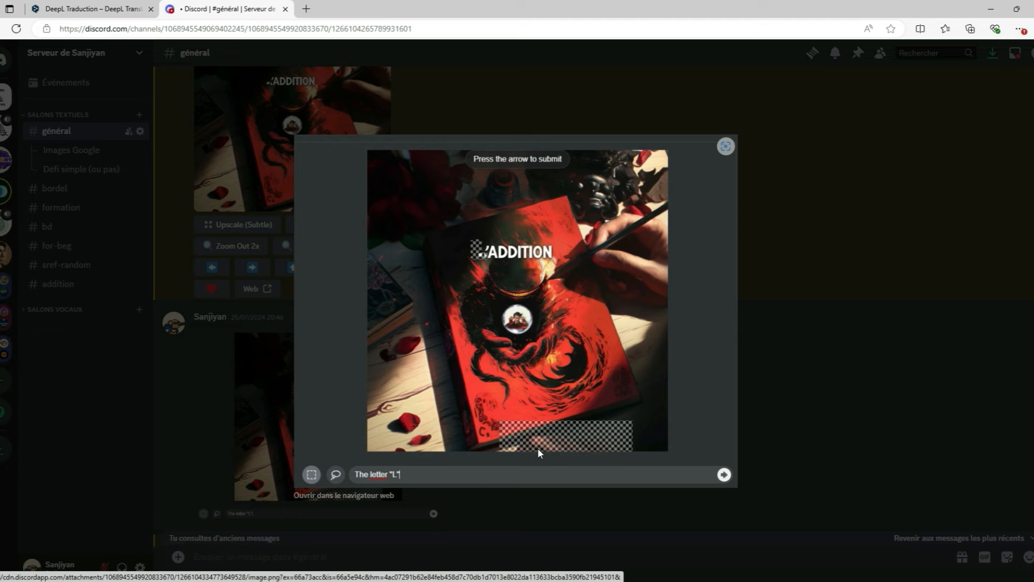
key(Escape)
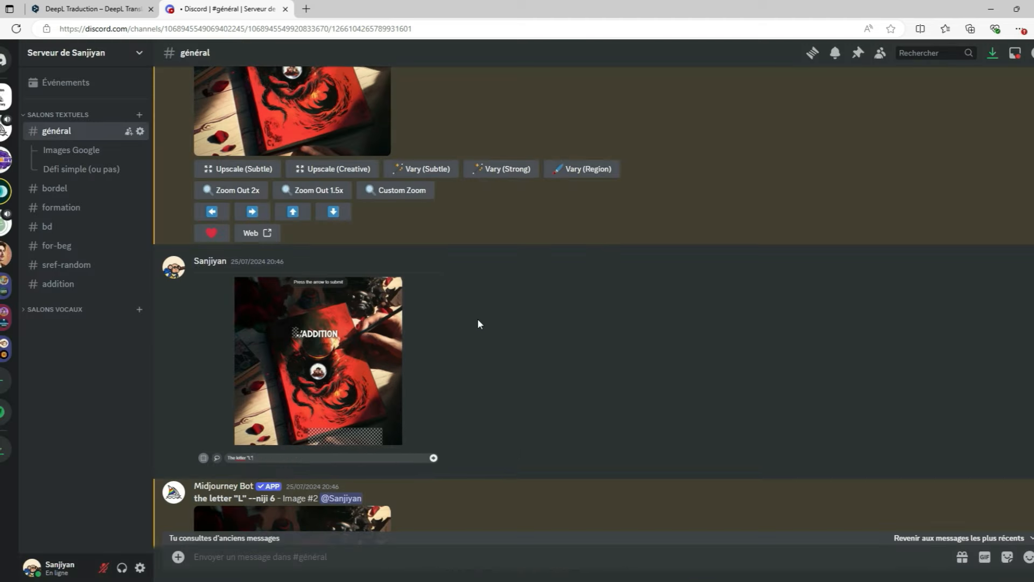
scroll(478, 318, down, 3)
click(388, 418)
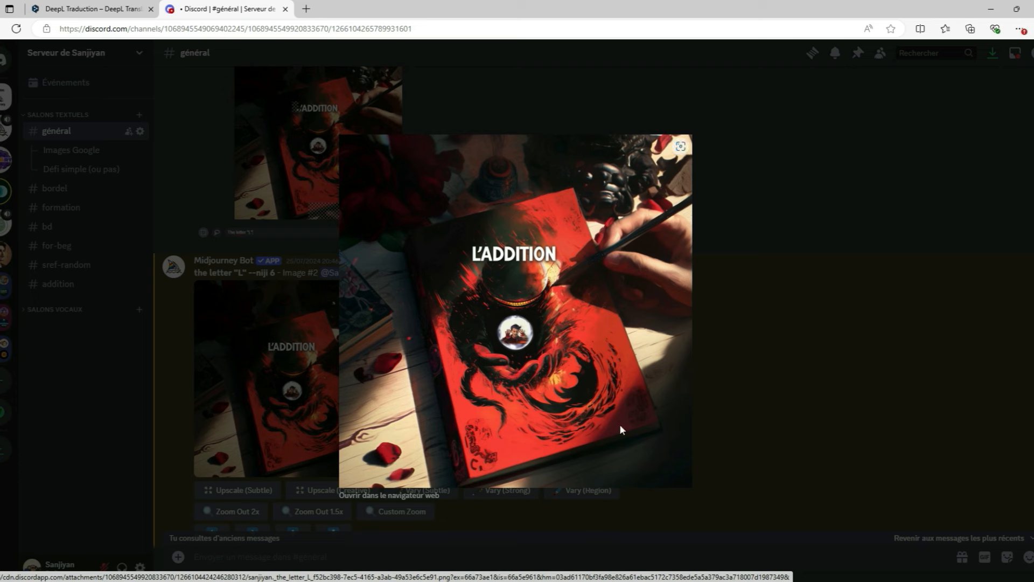
click(790, 371)
Step: Find the illustration of the infant in the bubble bath and examine the original image enlarged
scroll(619, 346, down, 5)
scroll(620, 345, down, 1)
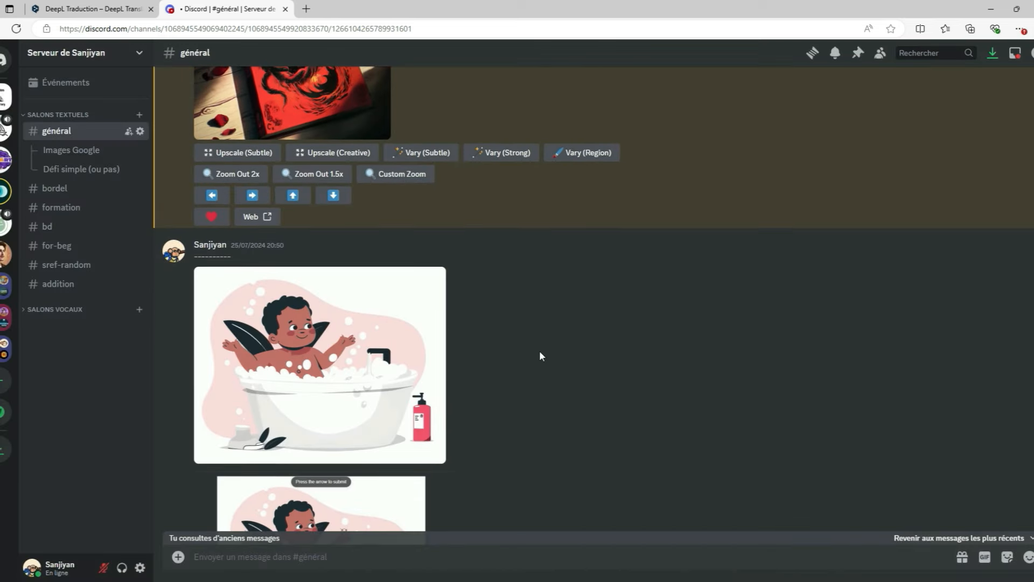
click(341, 386)
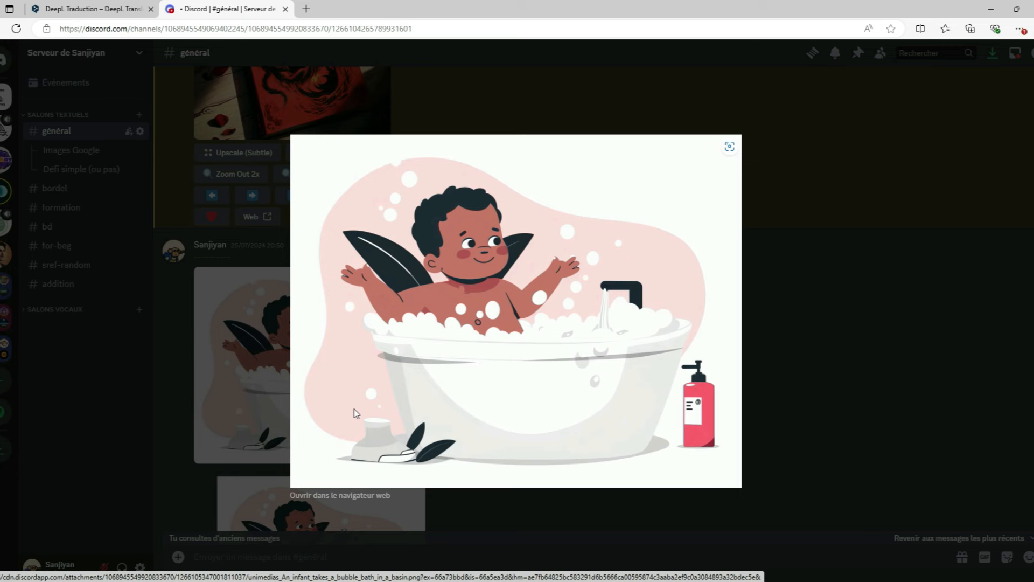
click(816, 364)
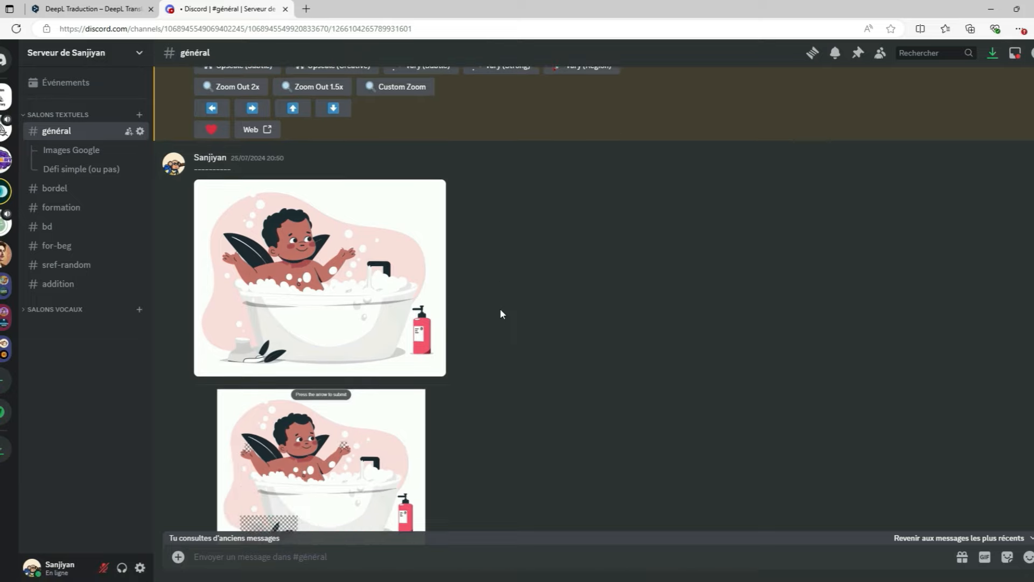
Step: Examine the bubble bath's masked-region screenshot with the prompt "fingers" and the resulting illustration, both enlarged
scroll(500, 313, down, 2)
click(389, 360)
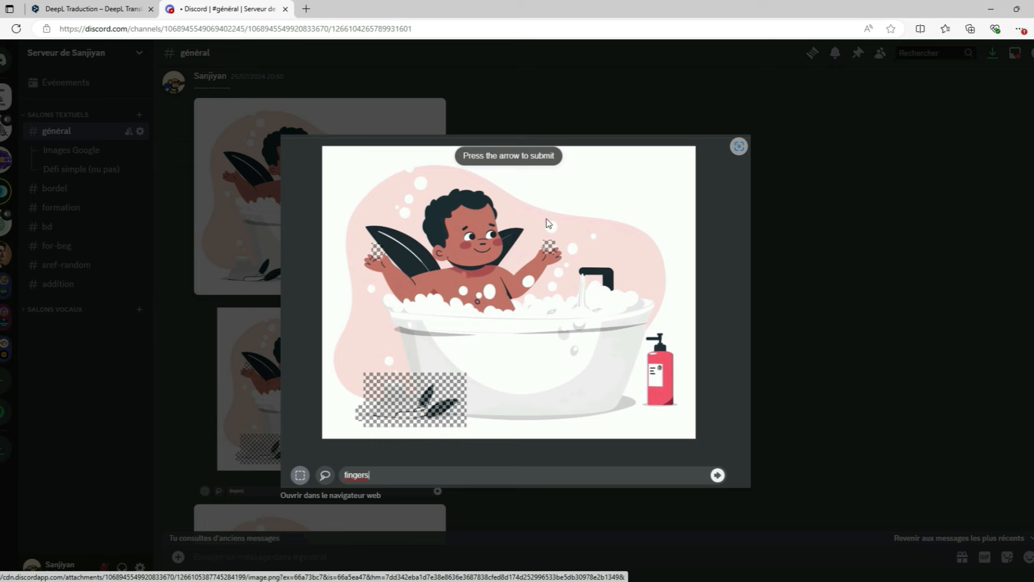
click(822, 361)
scroll(632, 323, down, 5)
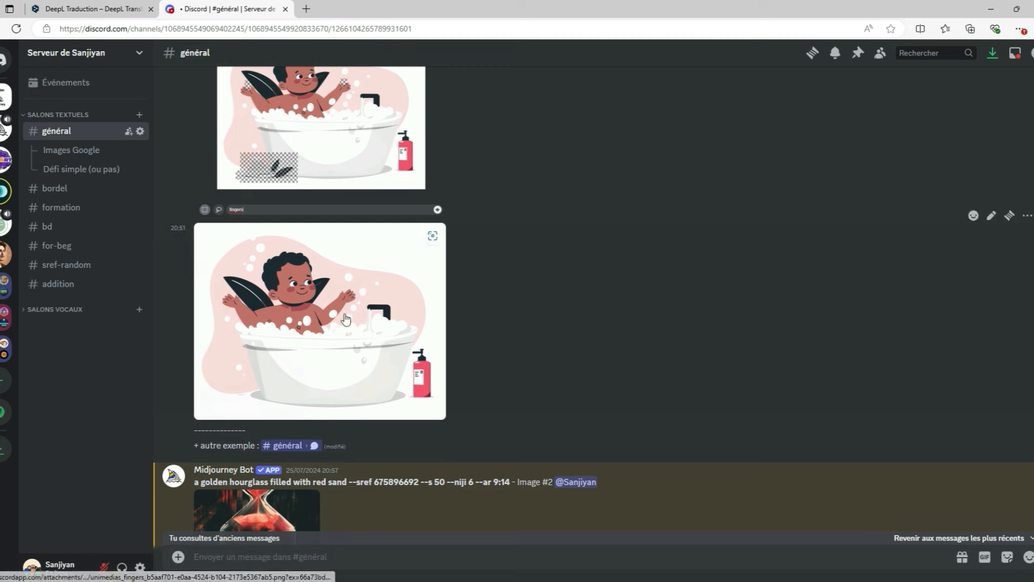
click(418, 299)
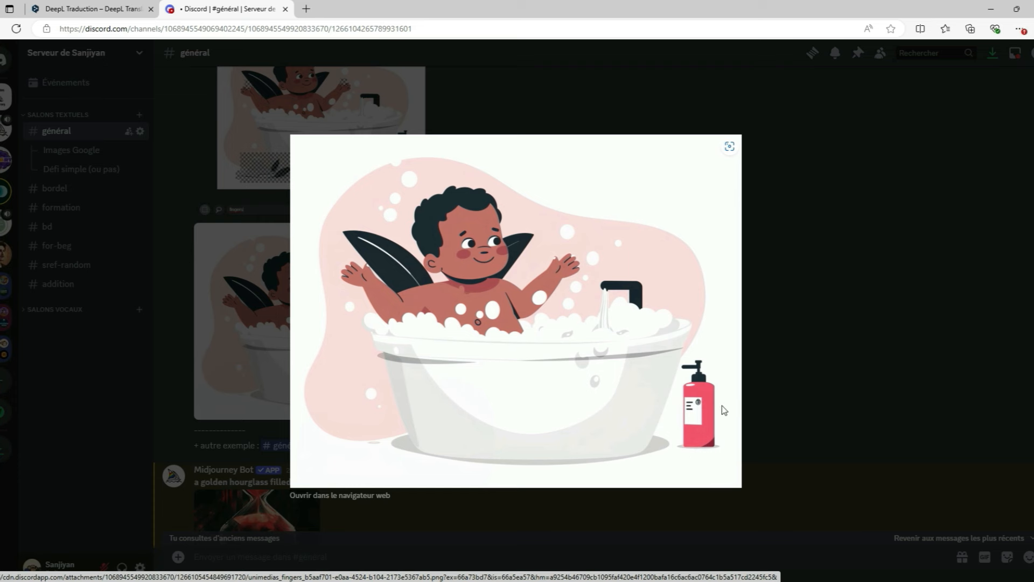
key(Escape)
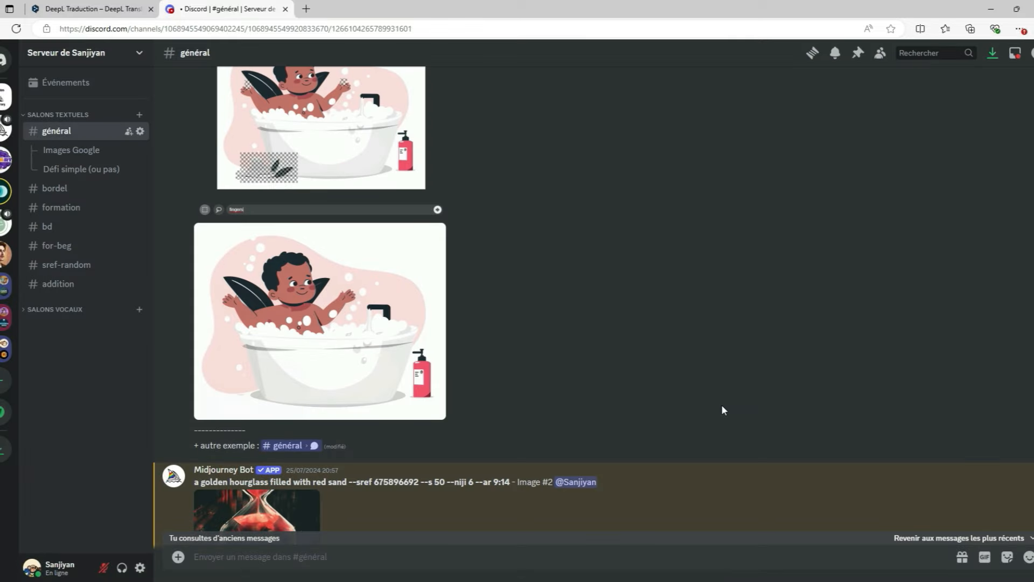
scroll(721, 405, up, 1)
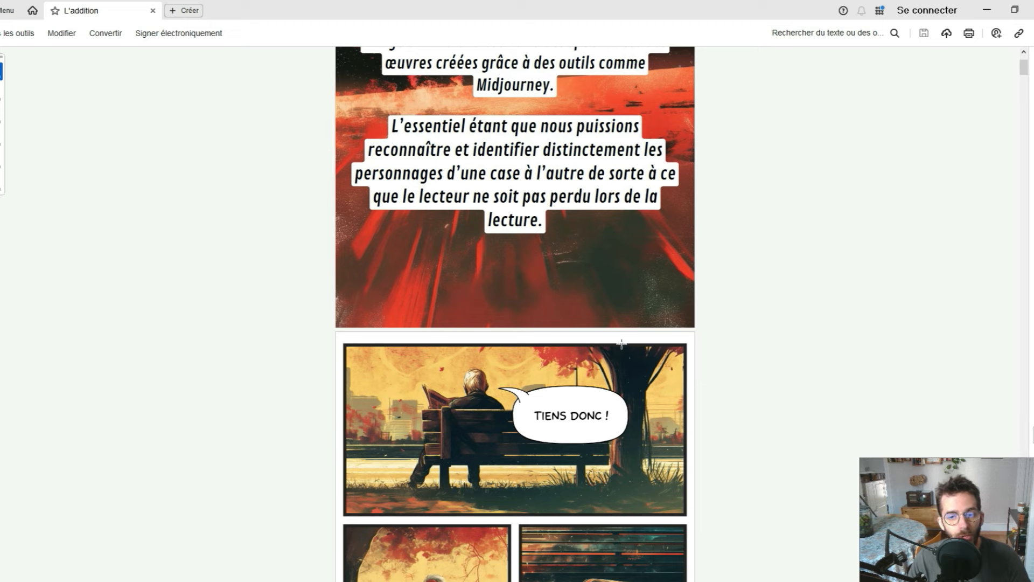
Step: Look through the opening comic pages of the L'addition PDF, from the park bench scene to the crying woman
scroll(665, 315, down, 4)
scroll(665, 316, down, 2)
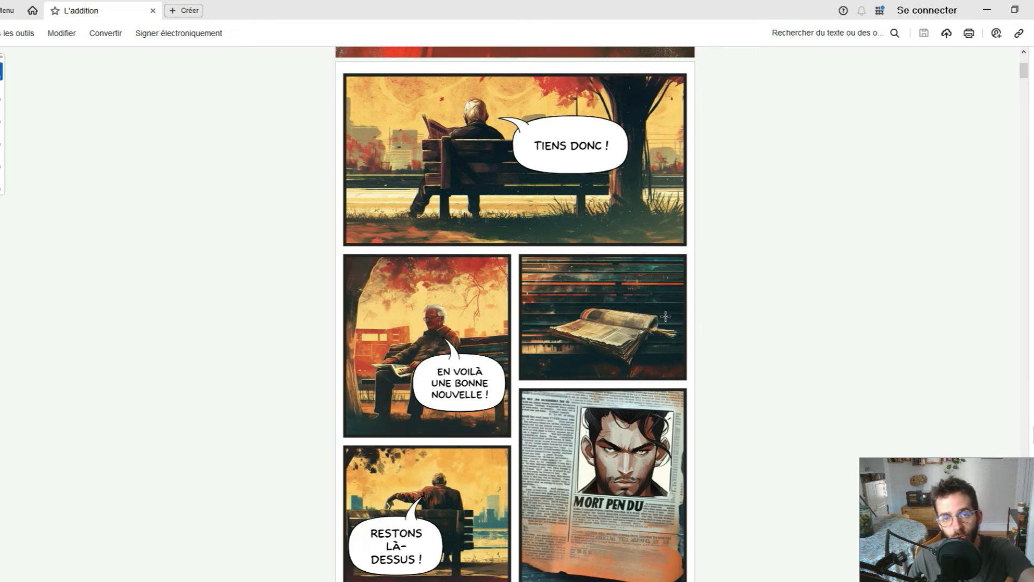
scroll(665, 316, down, 10)
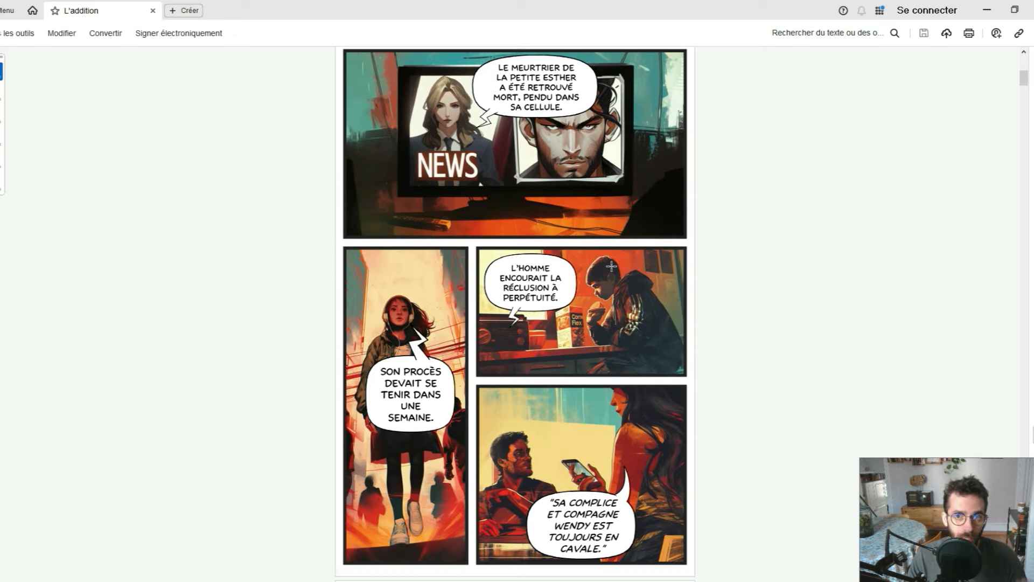
scroll(611, 266, down, 10)
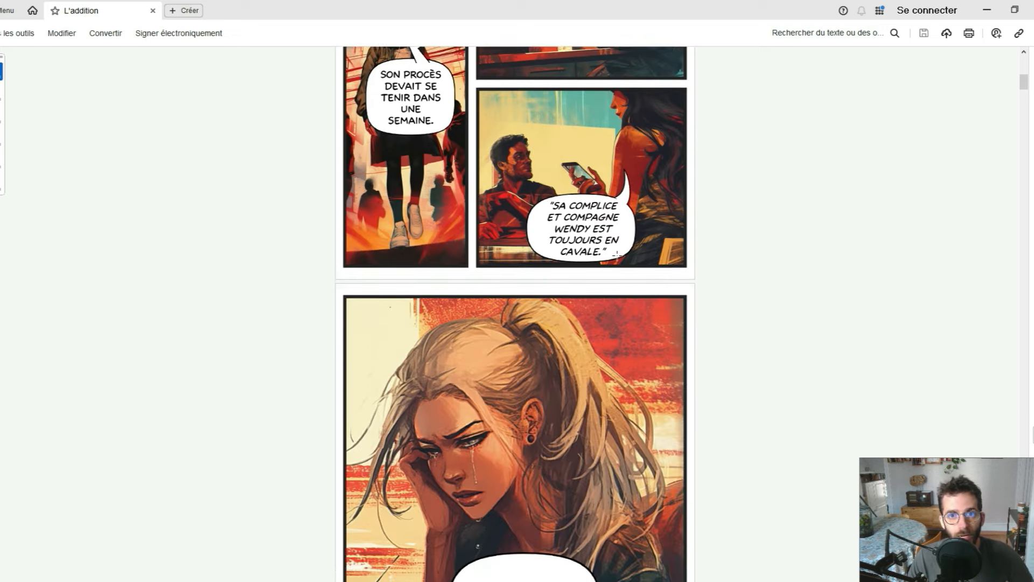